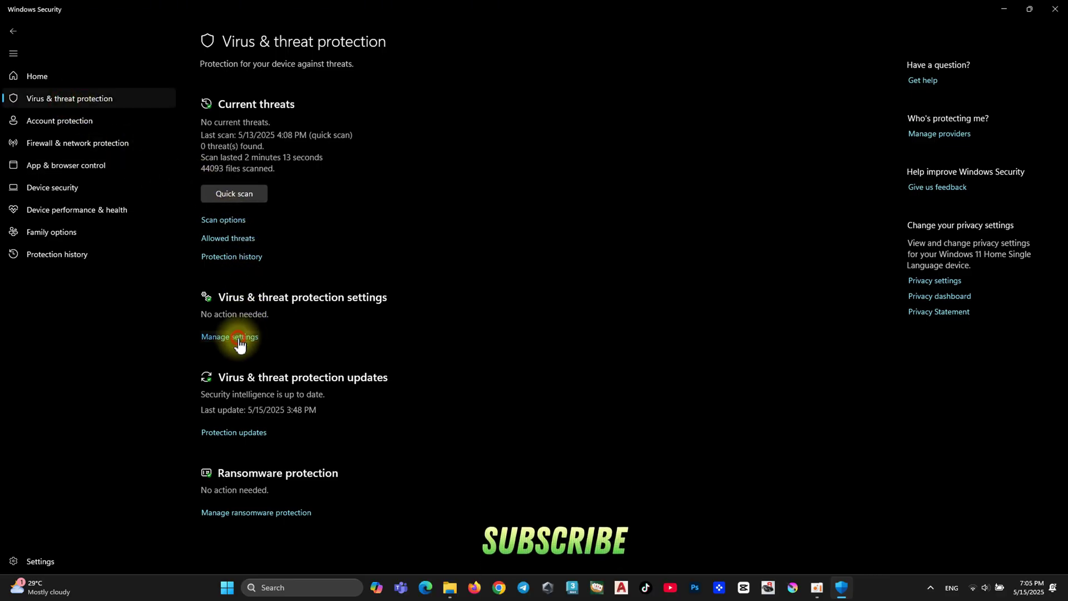
Turn off real-time protection, cloud-delivered protection, automatic sample submission and Tamper Protection in the virus and threat protection settings
click(241, 341)
click(216, 176)
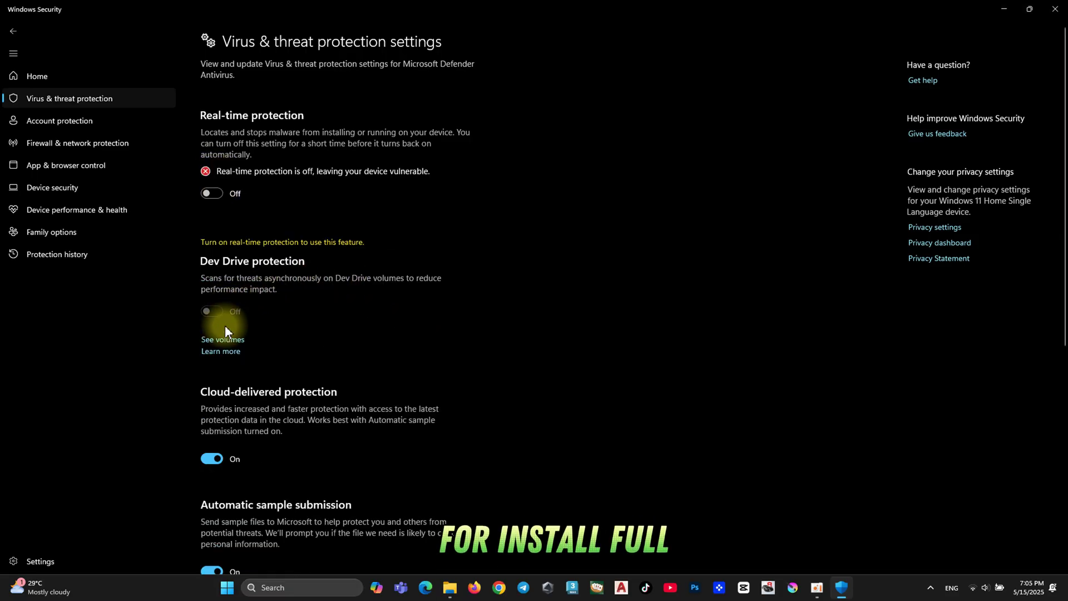
click(211, 459)
scroll(345, 364, down, 4)
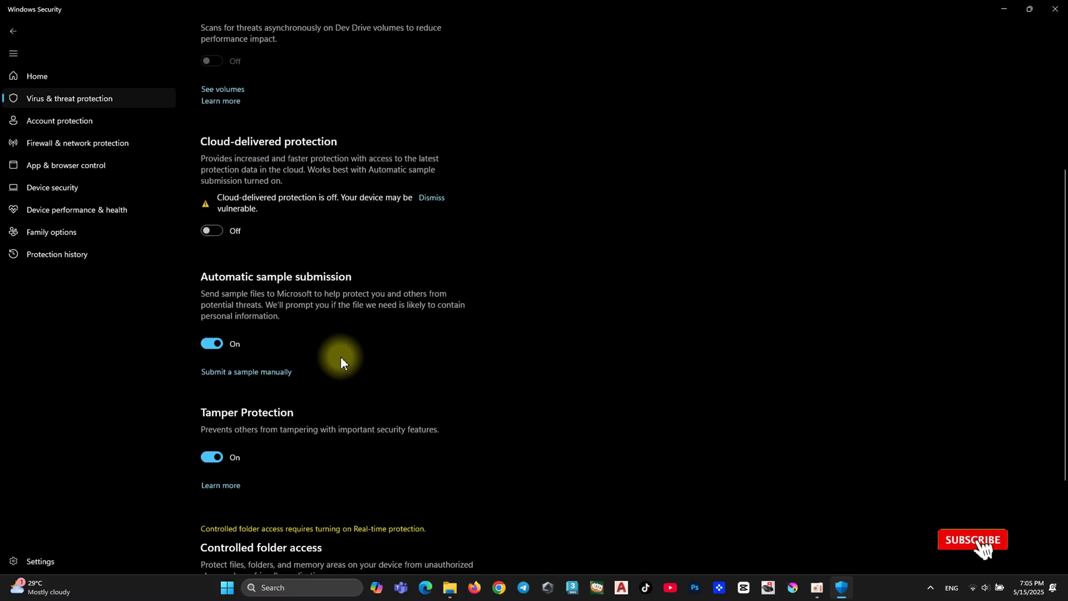
click(212, 343)
click(210, 480)
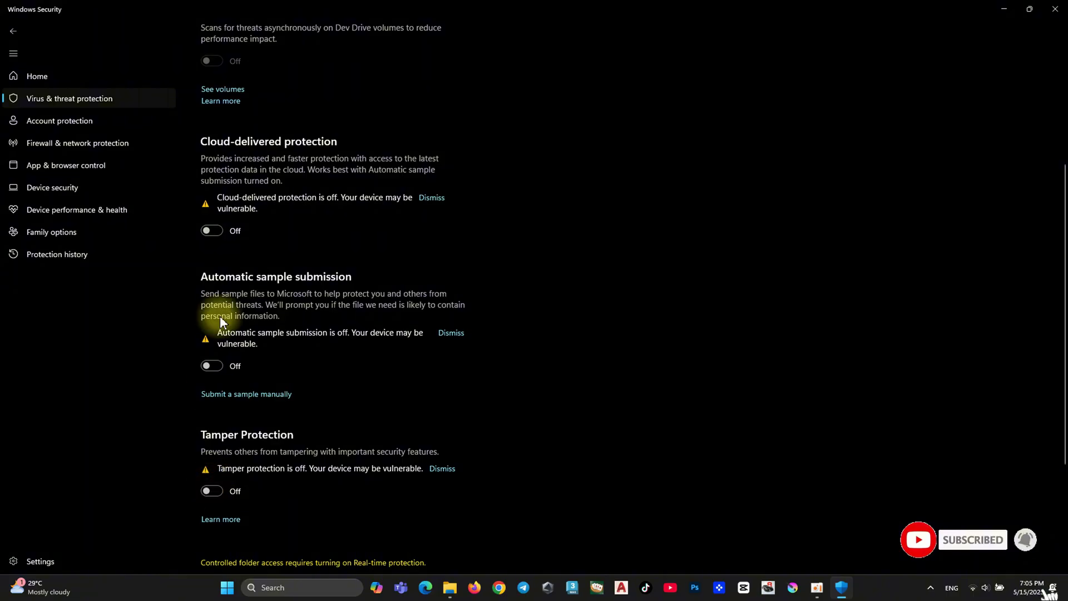
Turn off Microsoft Defender Firewall for the domain, public and private networks
click(94, 146)
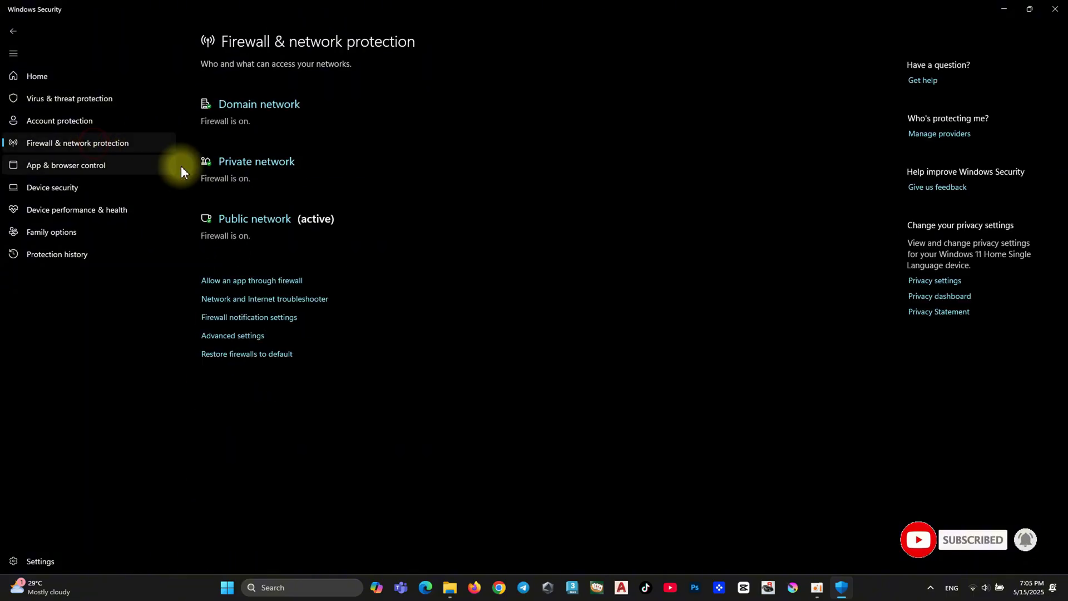
click(246, 104)
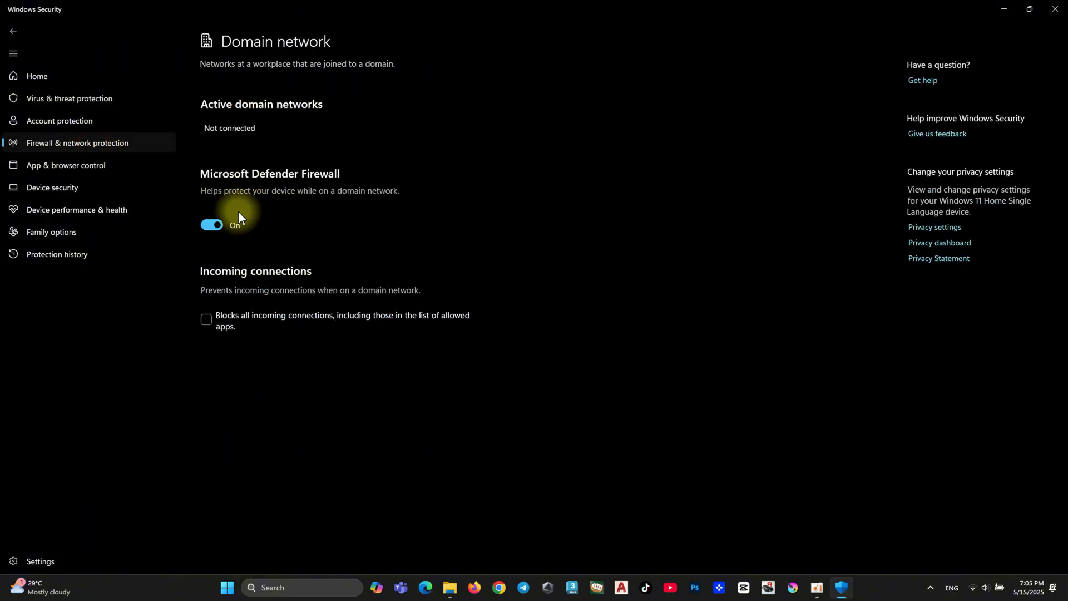
click(217, 225)
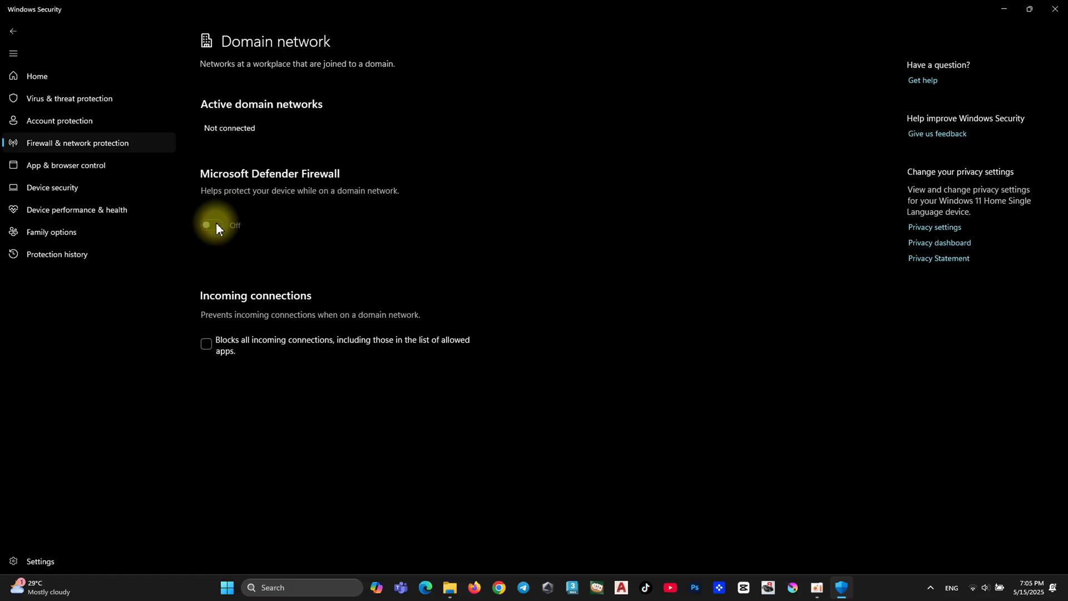
click(81, 143)
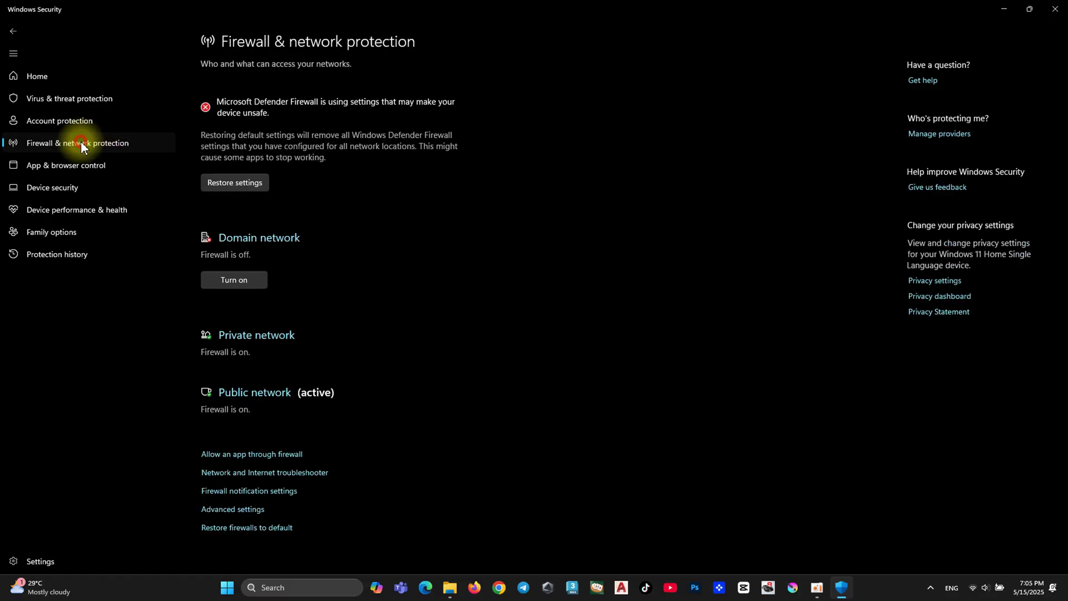
click(262, 389)
click(210, 235)
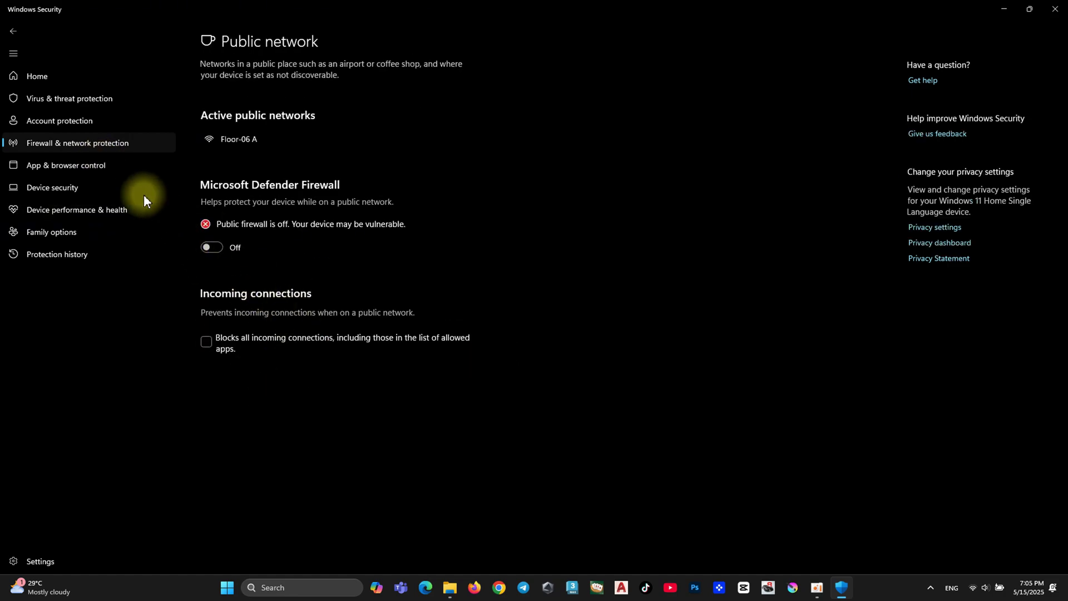
click(101, 140)
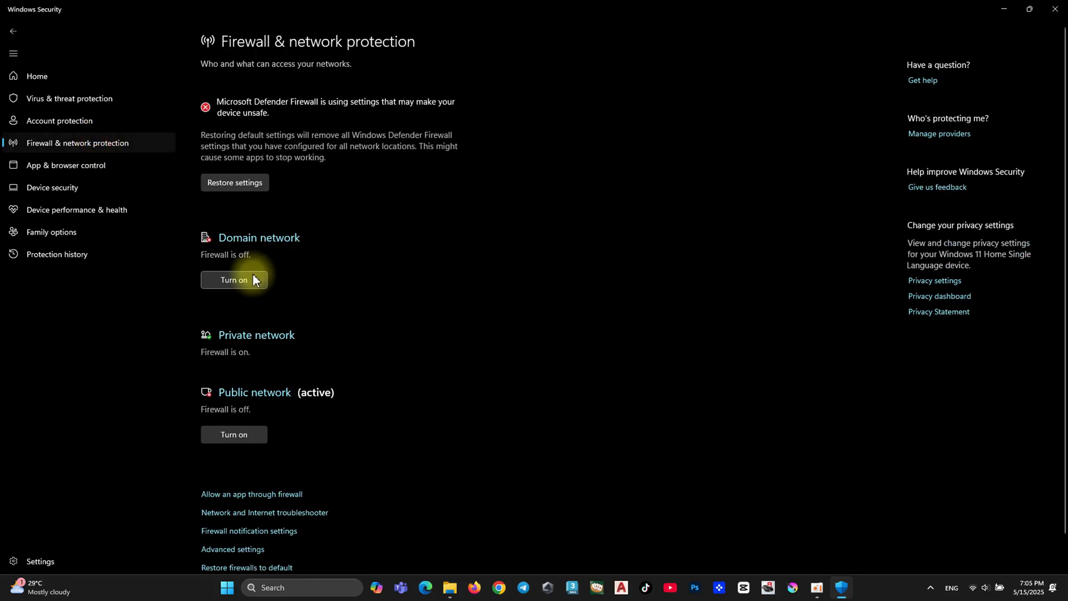
click(254, 336)
click(225, 237)
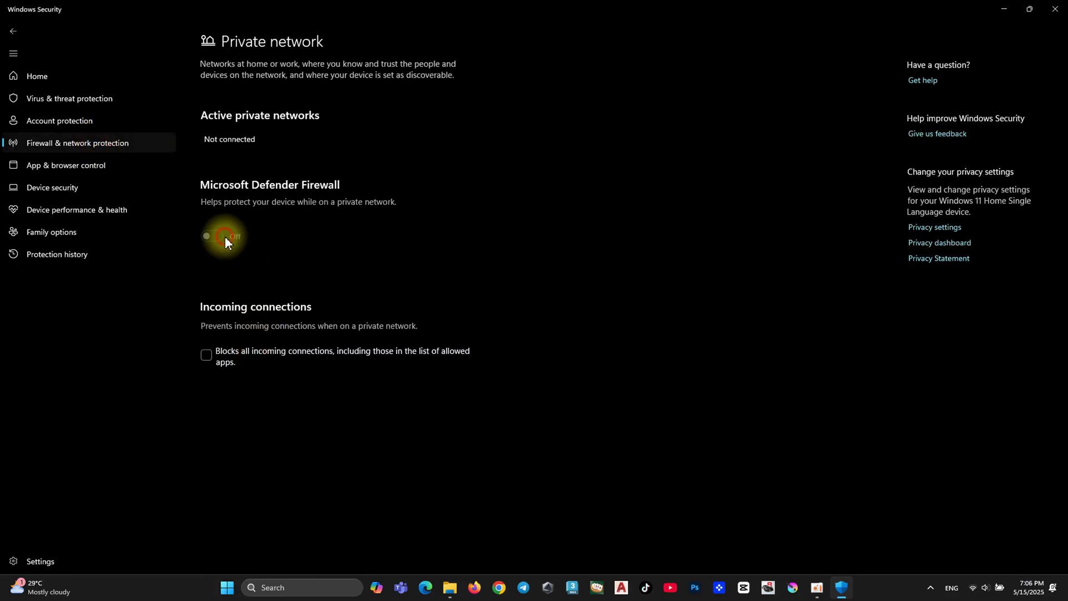
Check the firewall, virus protection, home and account protection pages, and close Windows Security
click(76, 146)
scroll(276, 232, down, 2)
scroll(289, 252, up, 2)
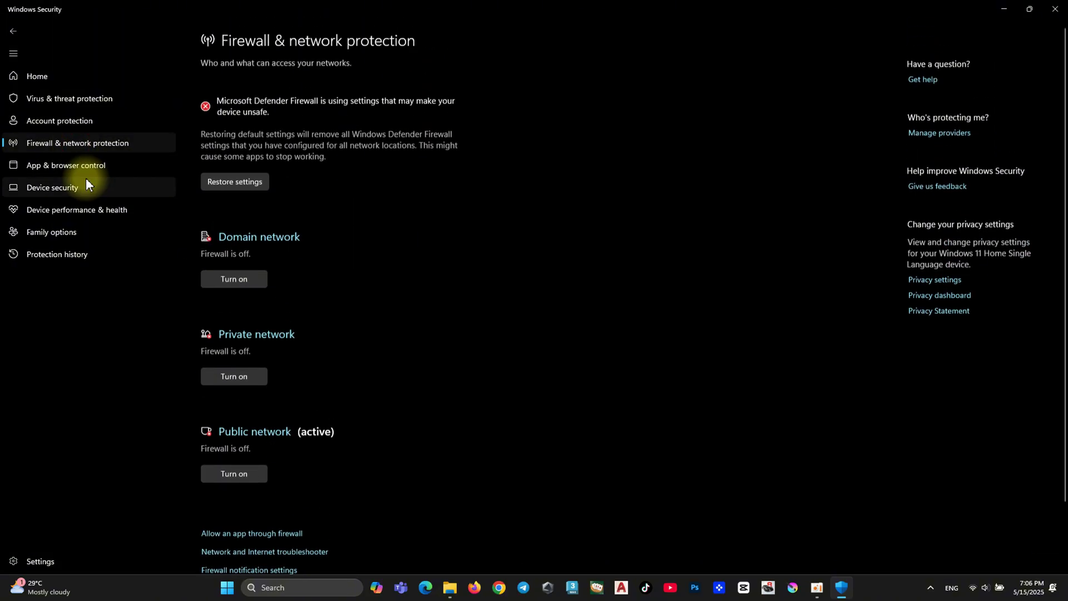
click(44, 104)
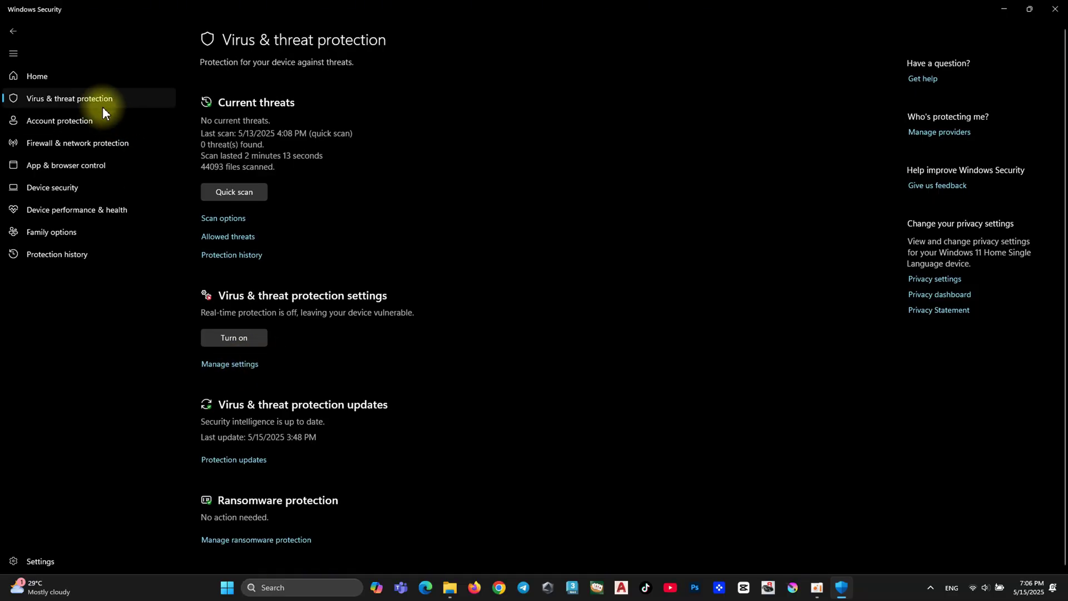
click(67, 76)
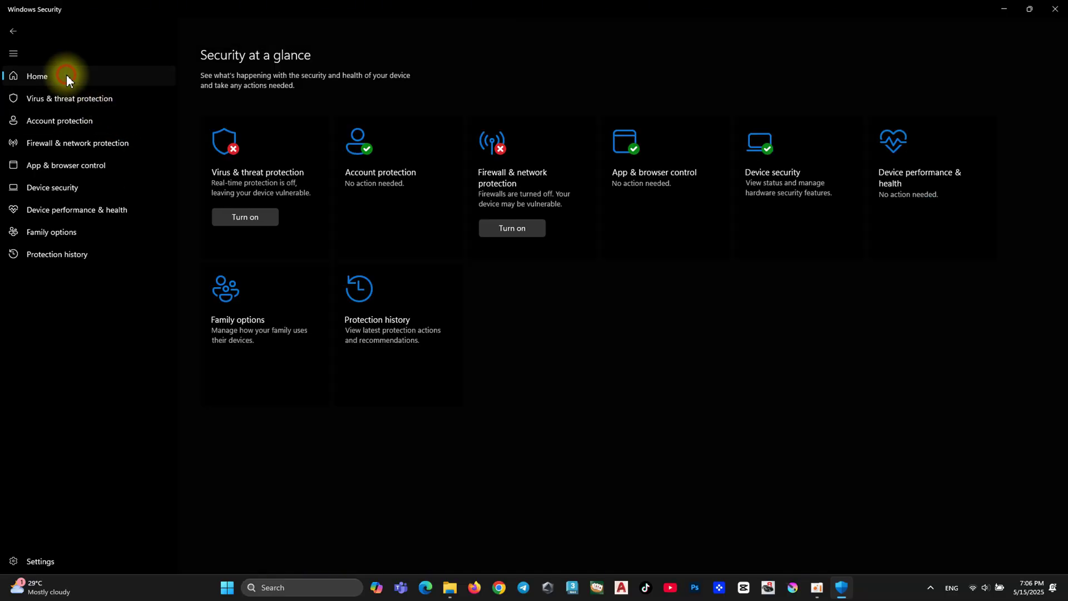
click(371, 186)
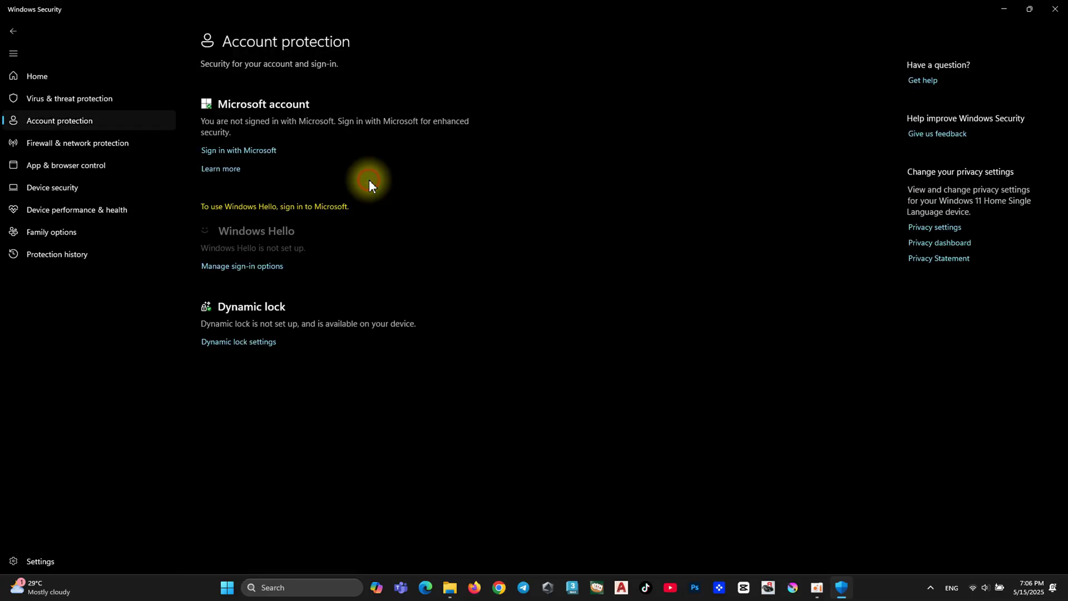
click(1056, 9)
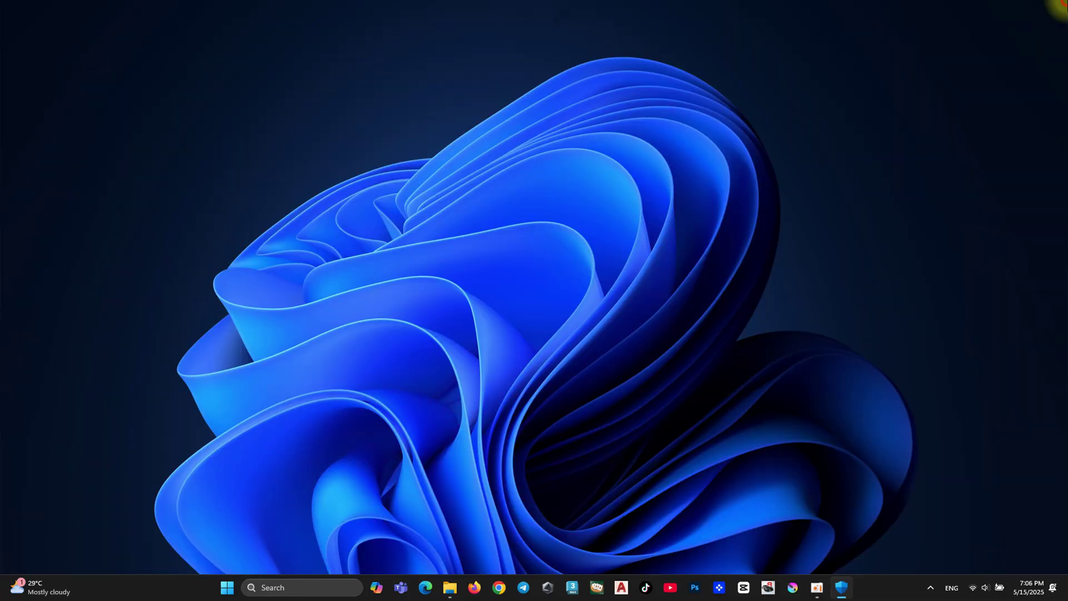
Open 00_ReadMe.txt from the Enscape 4.6.0.451 folder in File Explorer and read the installation instructions
click(463, 588)
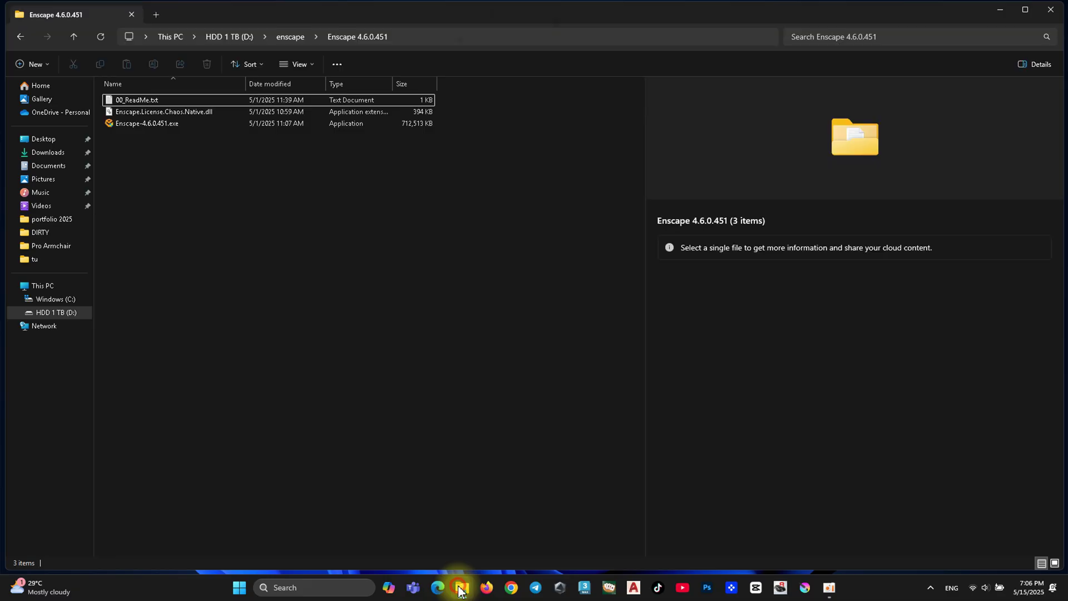
double_click(156, 99)
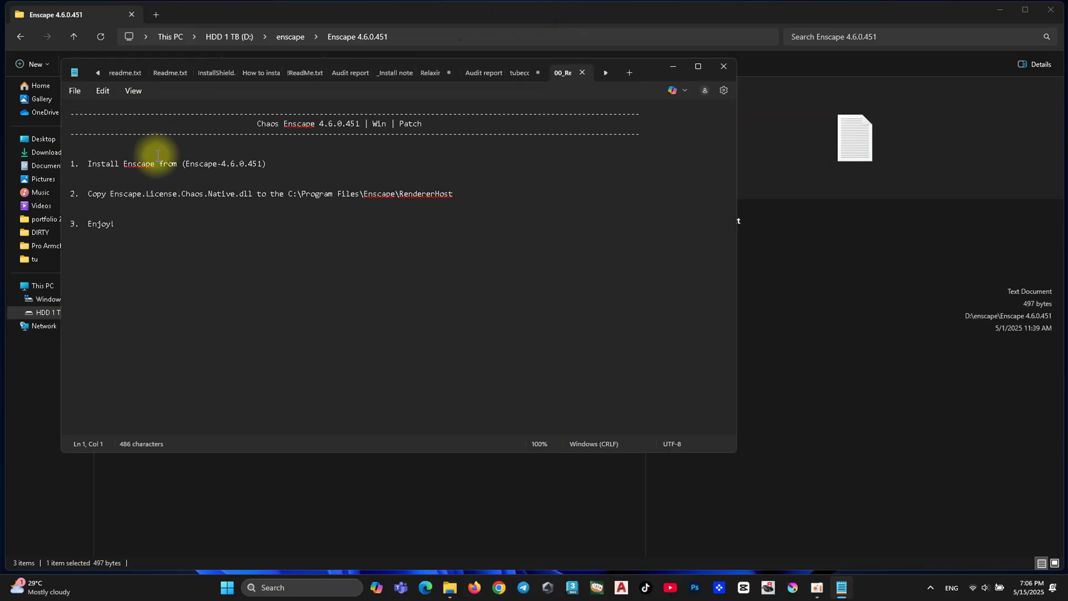
drag(87, 164, 496, 198)
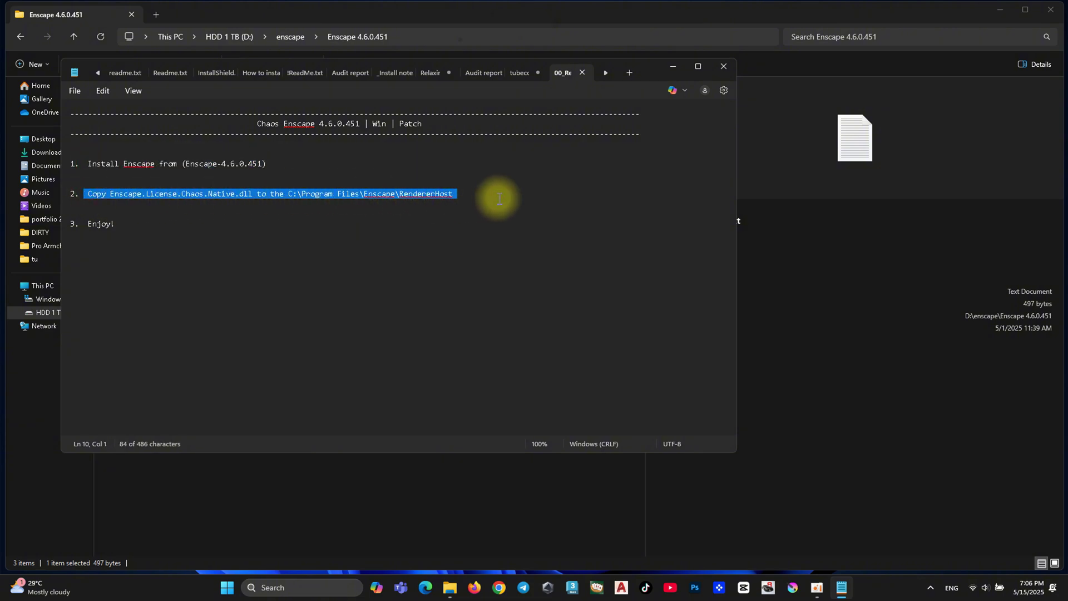
click(672, 67)
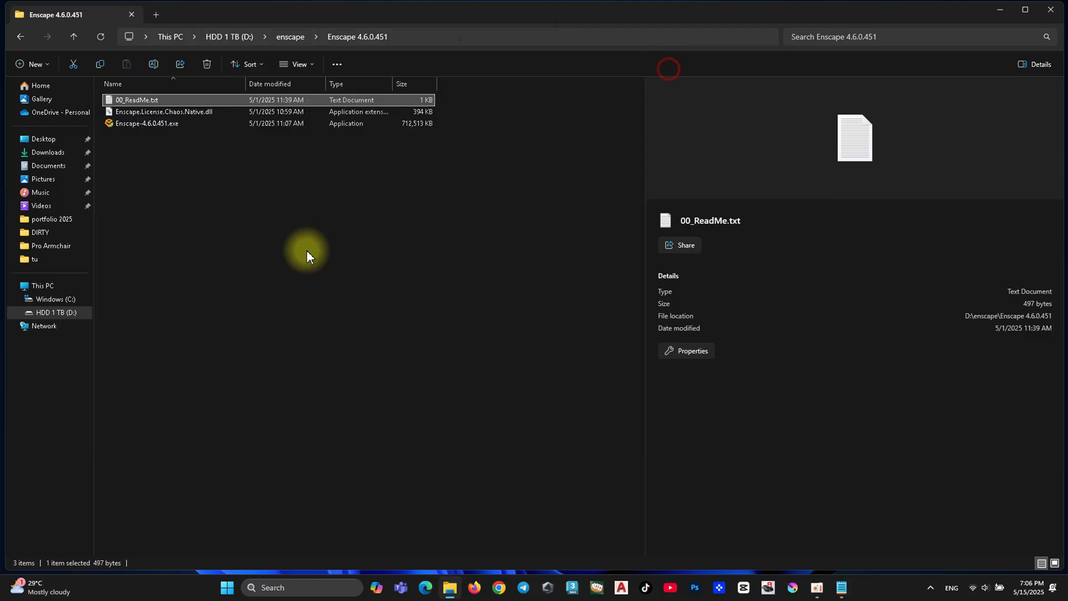
Install Enscape from Enscape-4.6.0.451.exe, accepting the End User License Agreement and the Global Consumer Privacy Policy
click(171, 124)
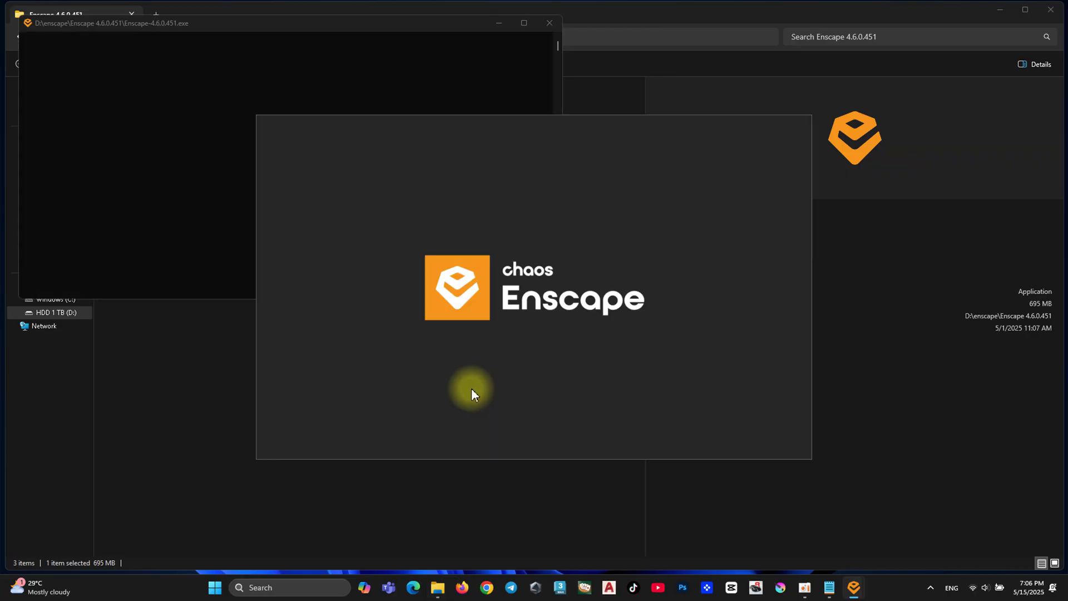
click(436, 266)
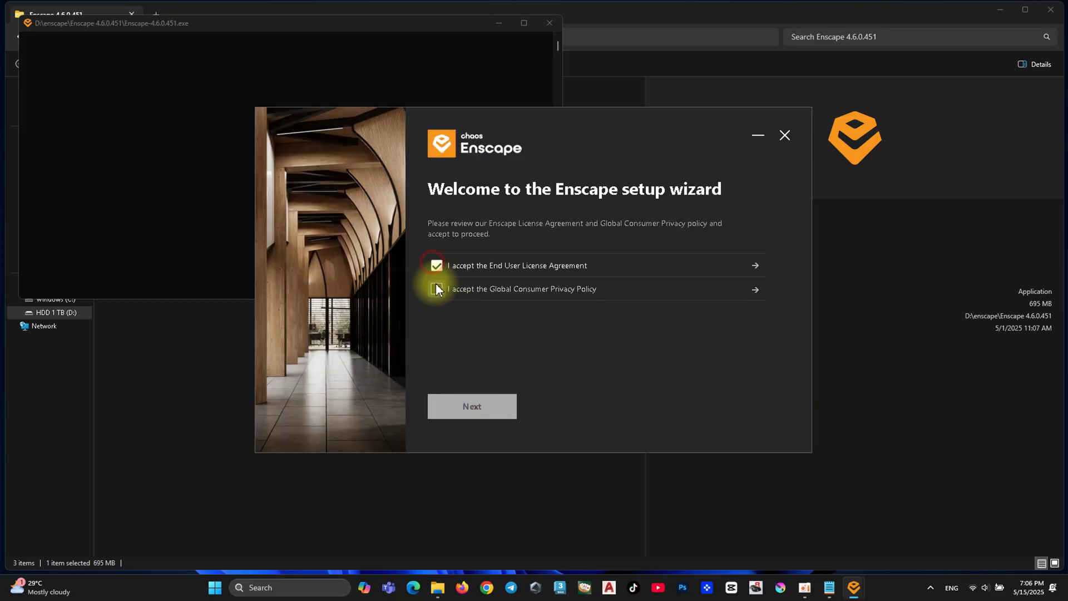
click(436, 289)
click(471, 406)
click(479, 407)
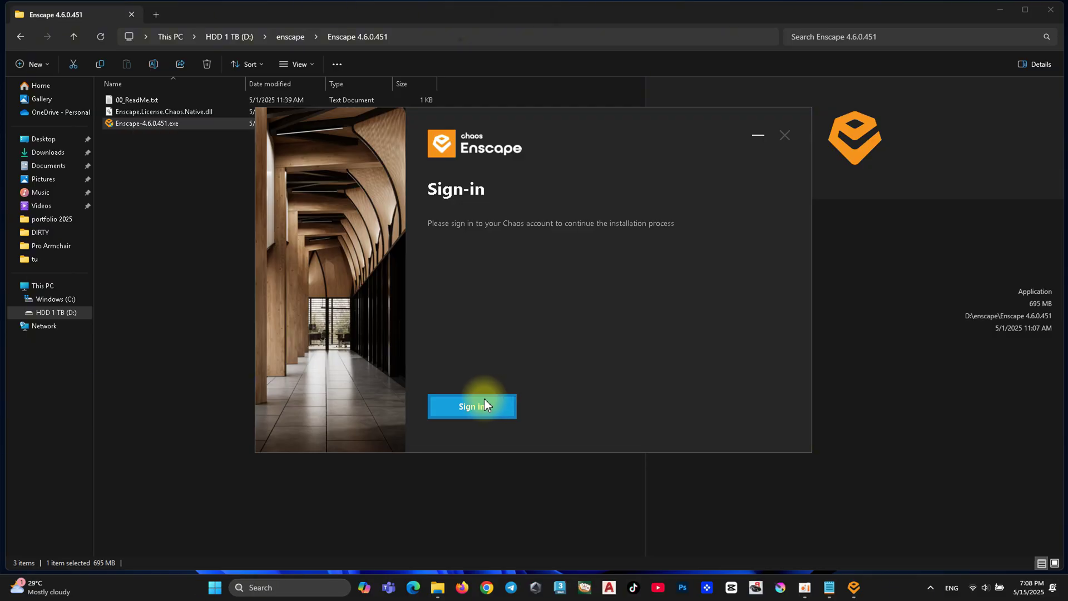
Finish the Enscape setup, signing in to the Chaos account with Google, and close the browser
click(468, 406)
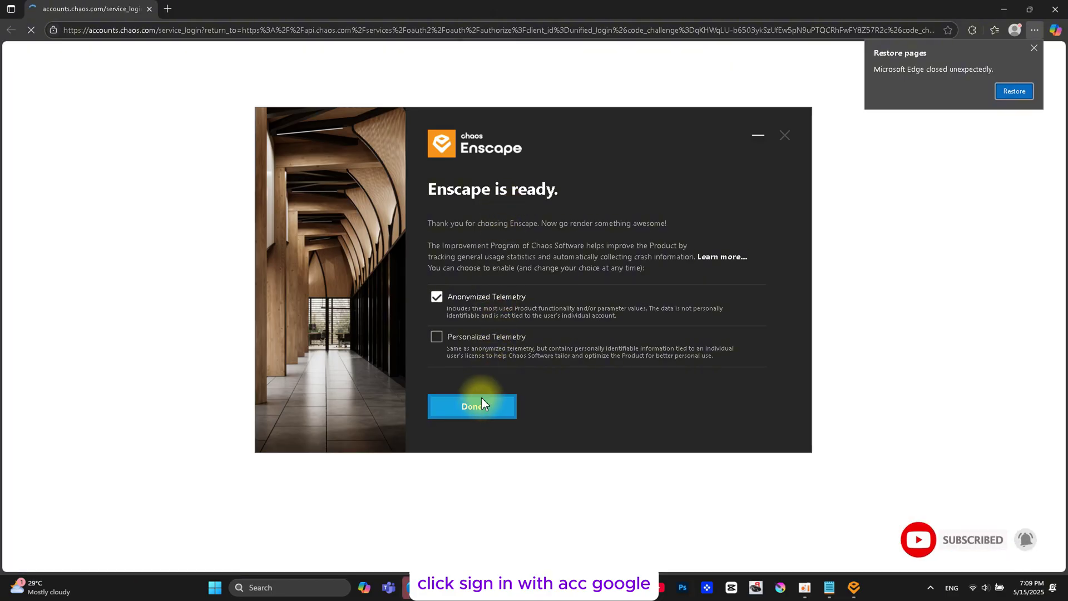
click(480, 411)
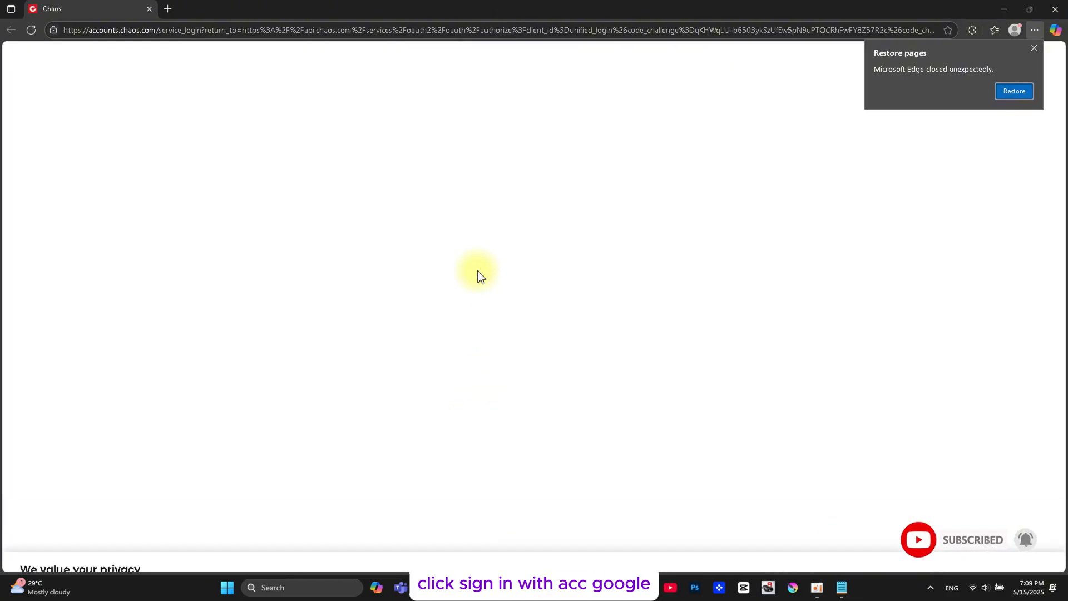
click(710, 420)
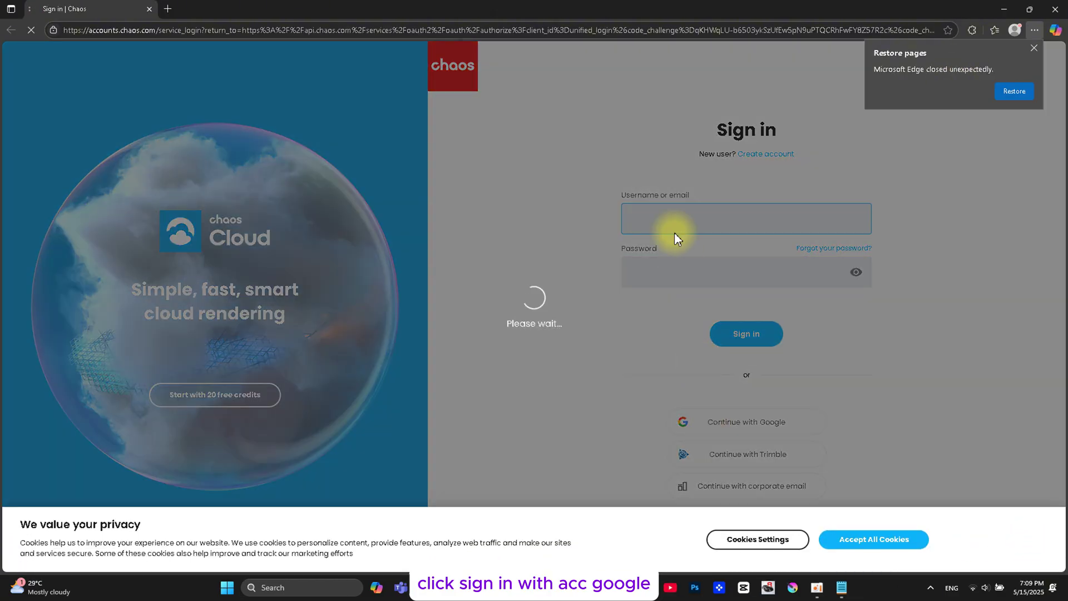
click(1035, 48)
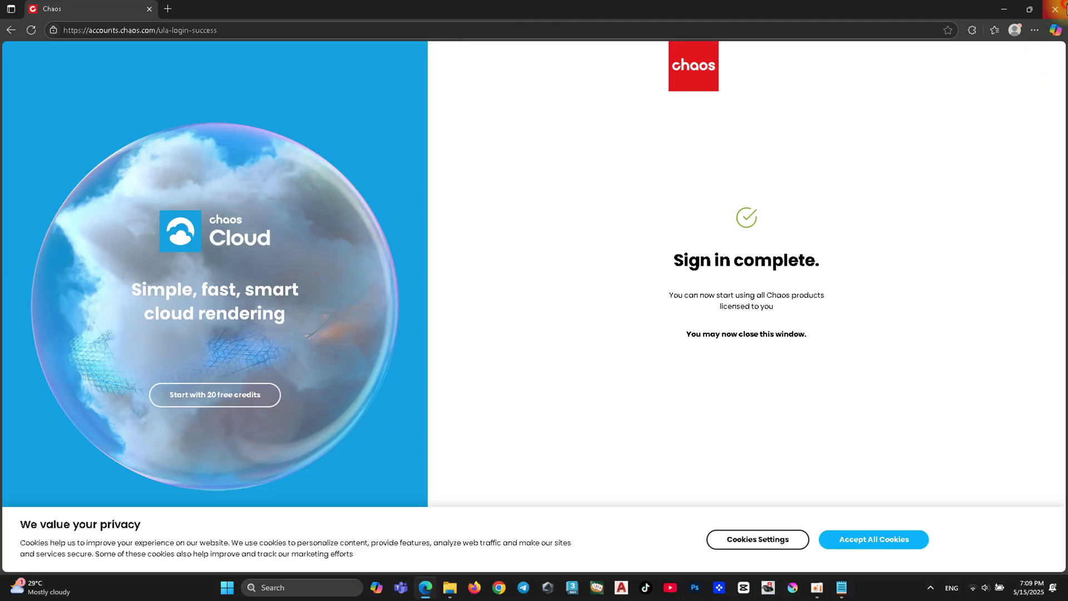
click(1055, 9)
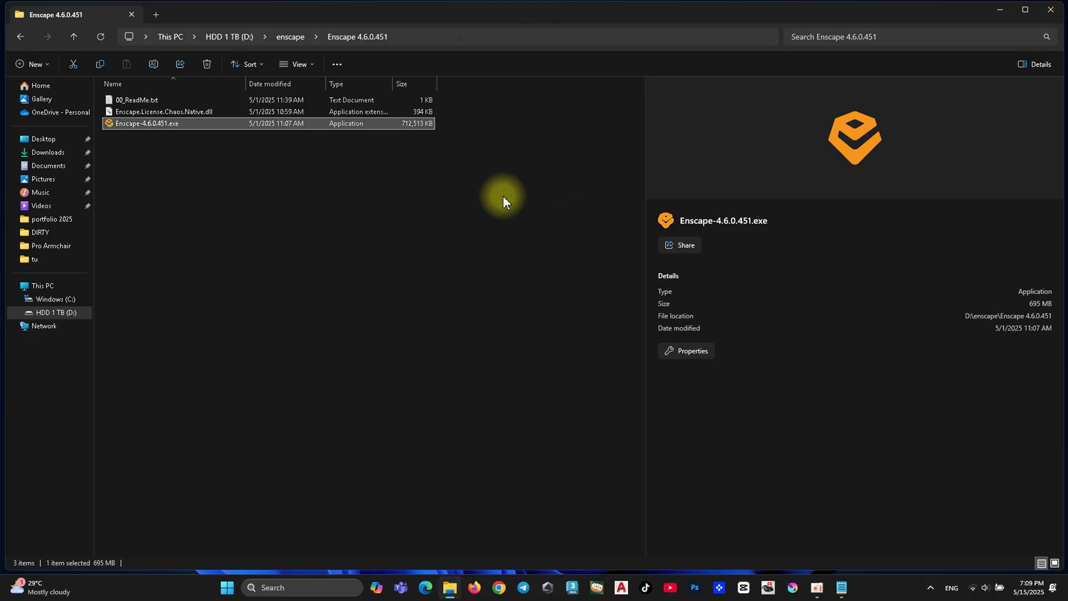
Copy the RendererHost folder path from step 2 of the instructions in 00_ReadMe.txt
double_click(186, 100)
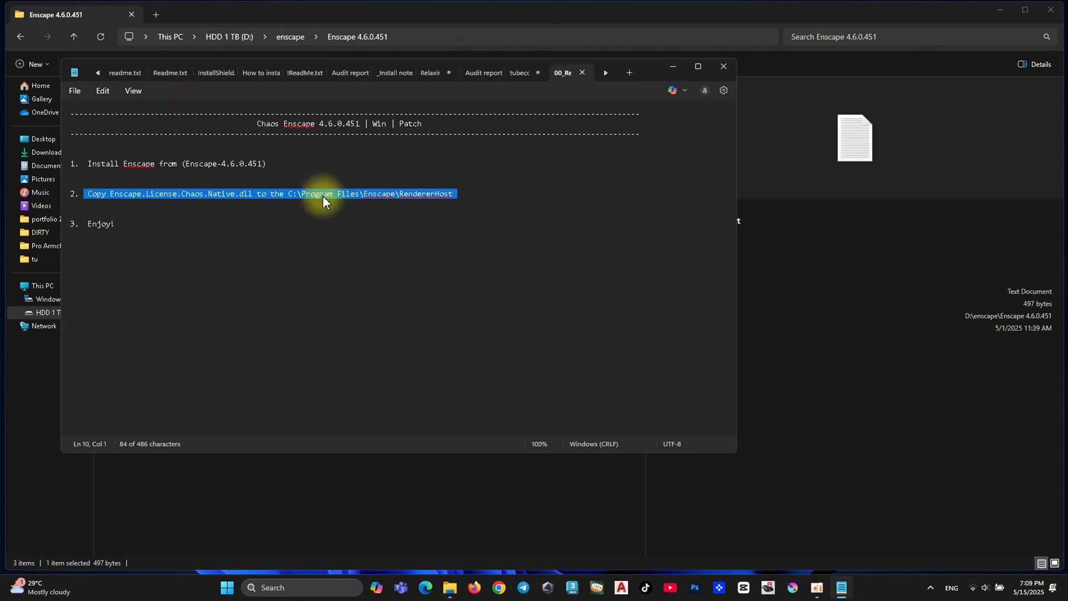
drag(300, 194, 456, 193)
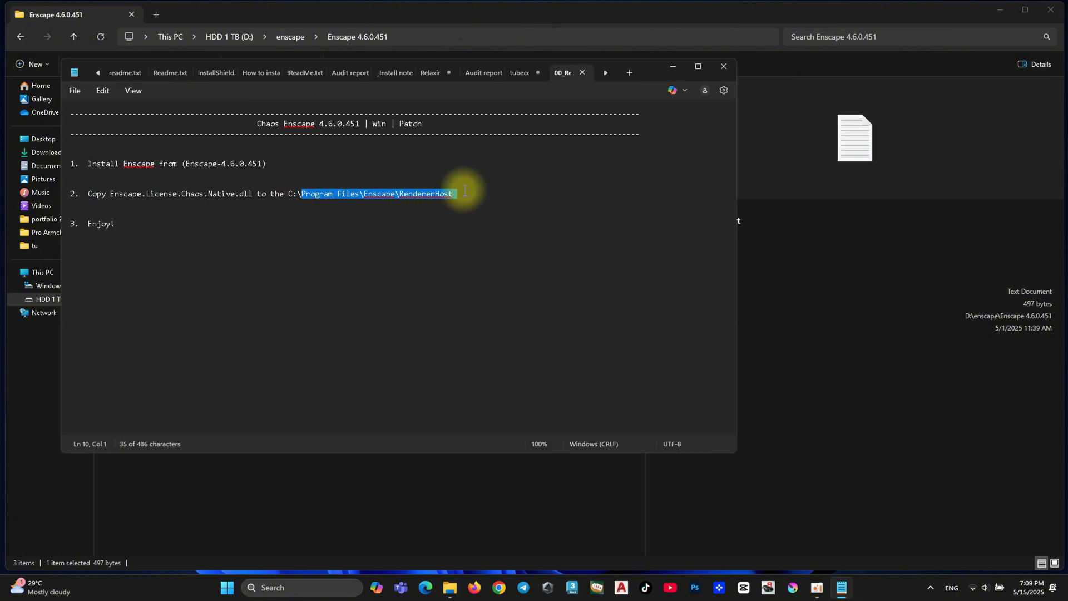
right_click(419, 194)
click(451, 249)
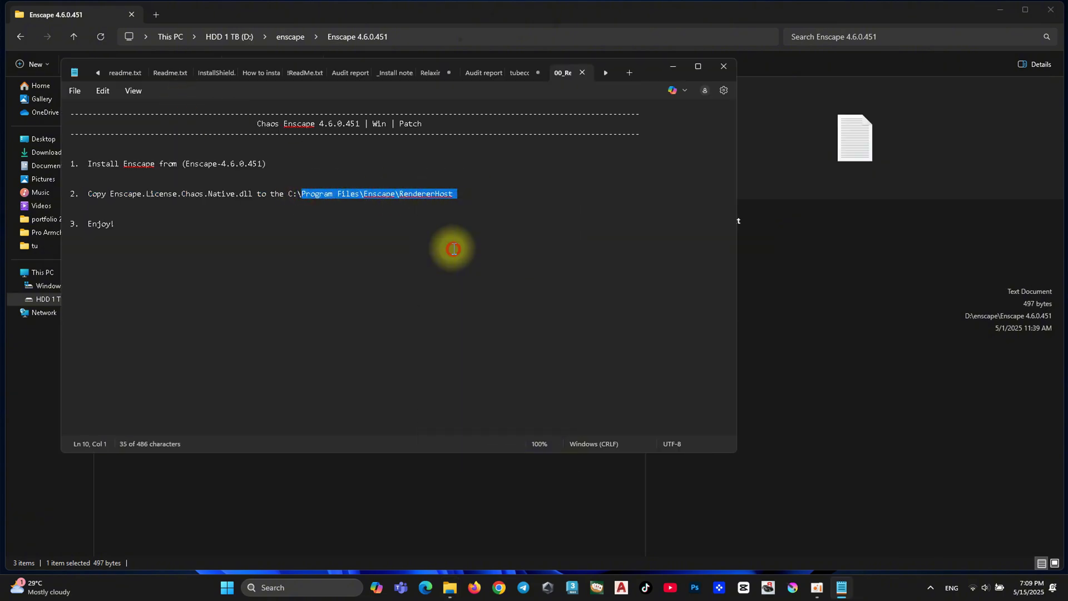
Open the folder C:\Program Files\Enscape\RendererHost in a new File Explorer tab using the copied path
click(156, 15)
click(198, 37)
right_click(206, 36)
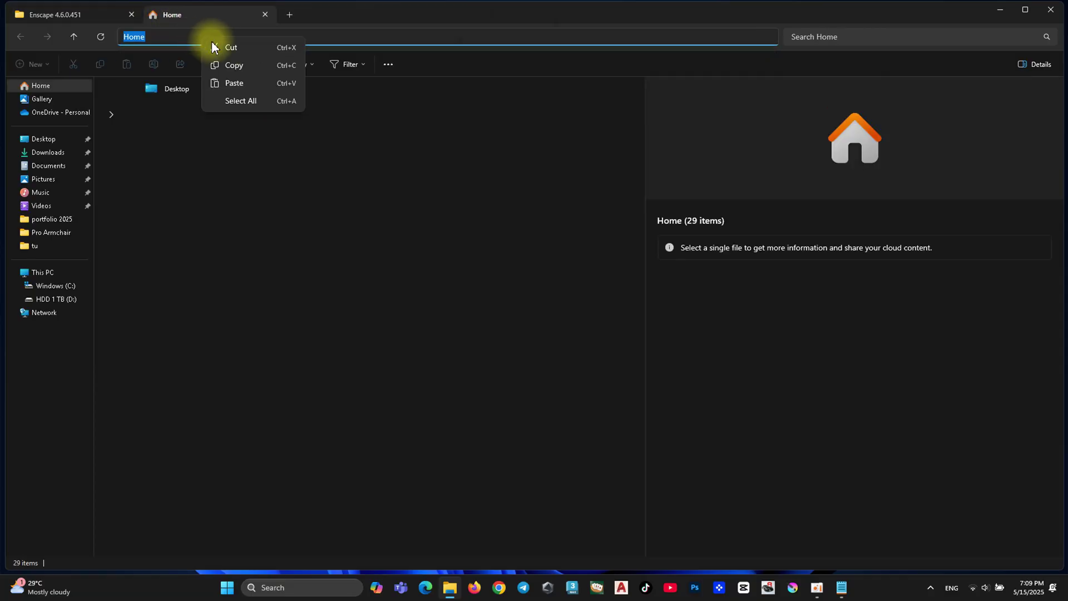
click(247, 82)
key(Return)
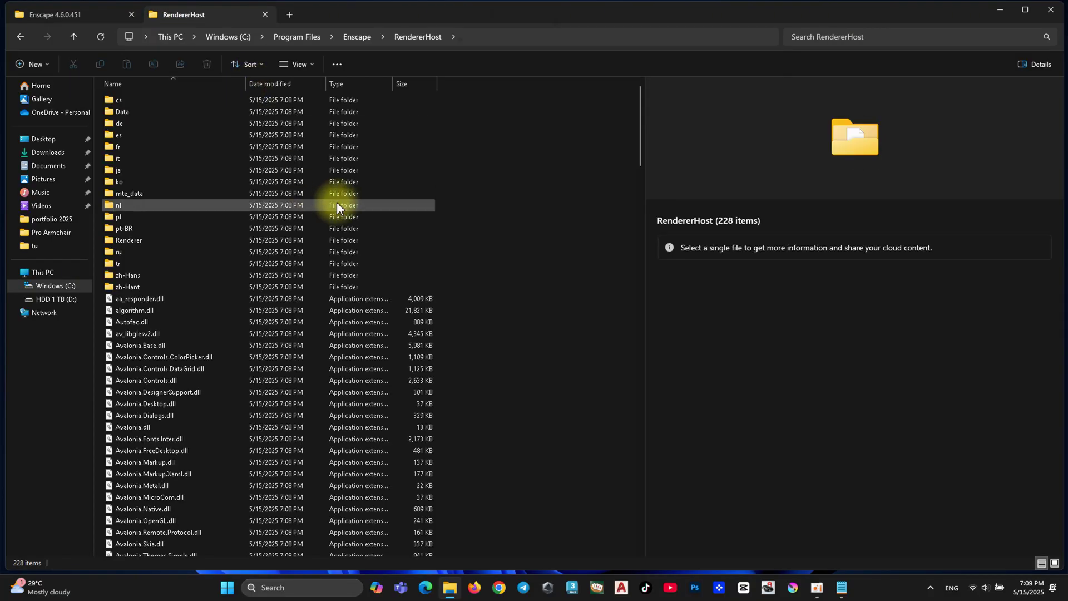
Copy Enscape.License.Chaos.Native.dll from the Enscape 4.6.0.451 folder into the RendererHost folder
click(53, 13)
click(184, 112)
right_click(179, 112)
click(229, 132)
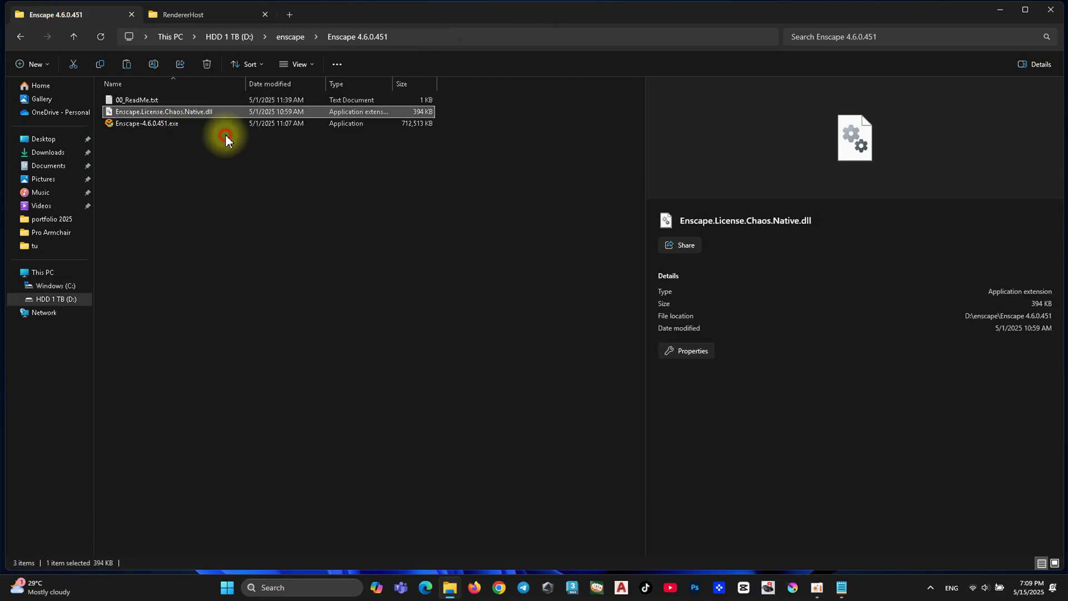
click(251, 14)
right_click(482, 214)
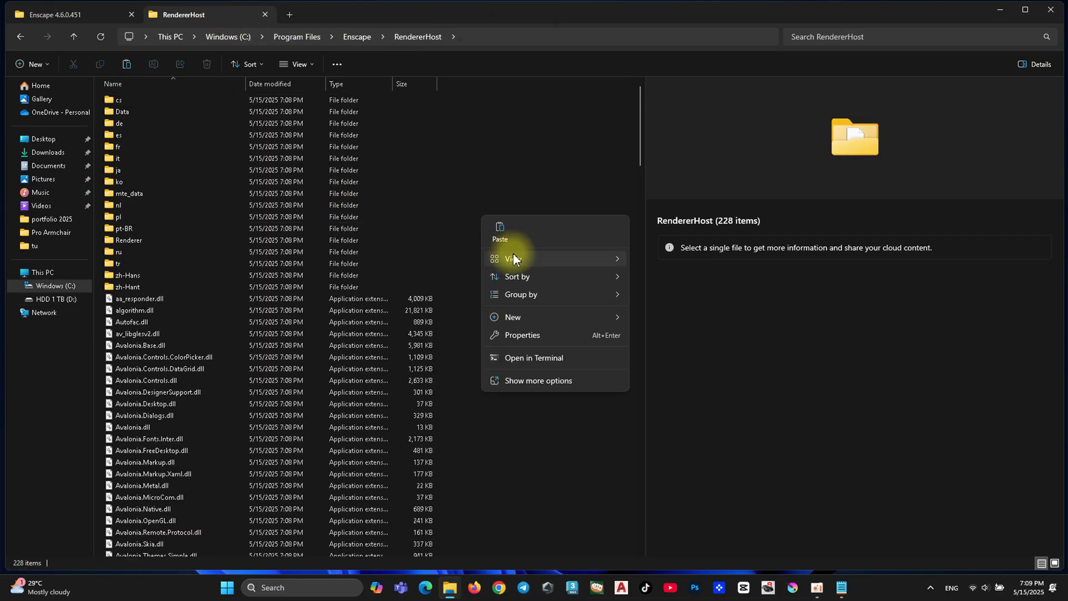
click(496, 228)
click(239, 216)
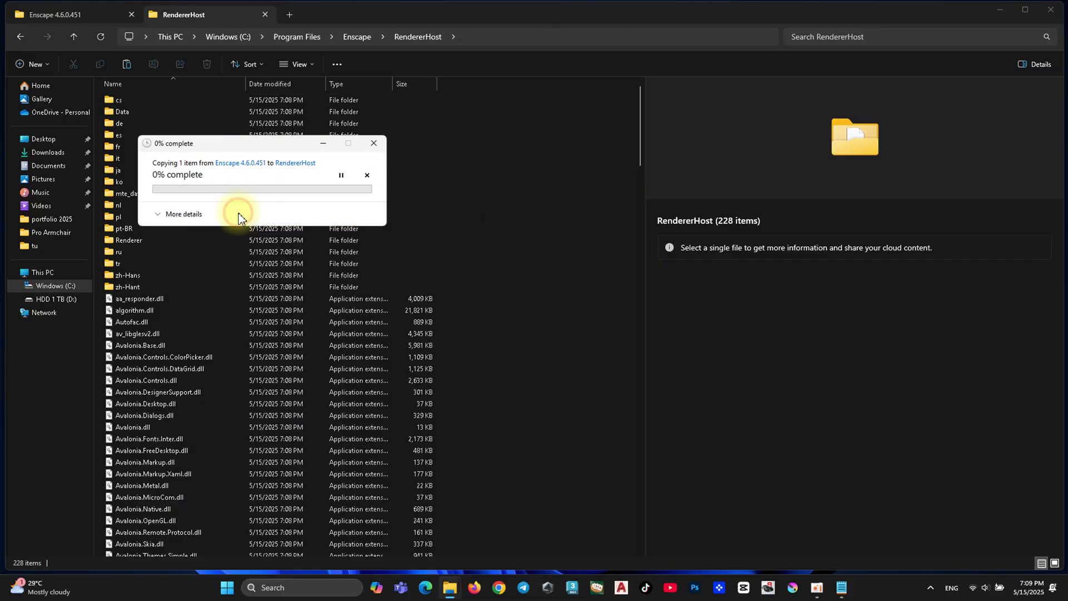
Finish copying the license DLL into the RendererHost folder and close File Explorer and 00_ReadMe.txt
click(252, 218)
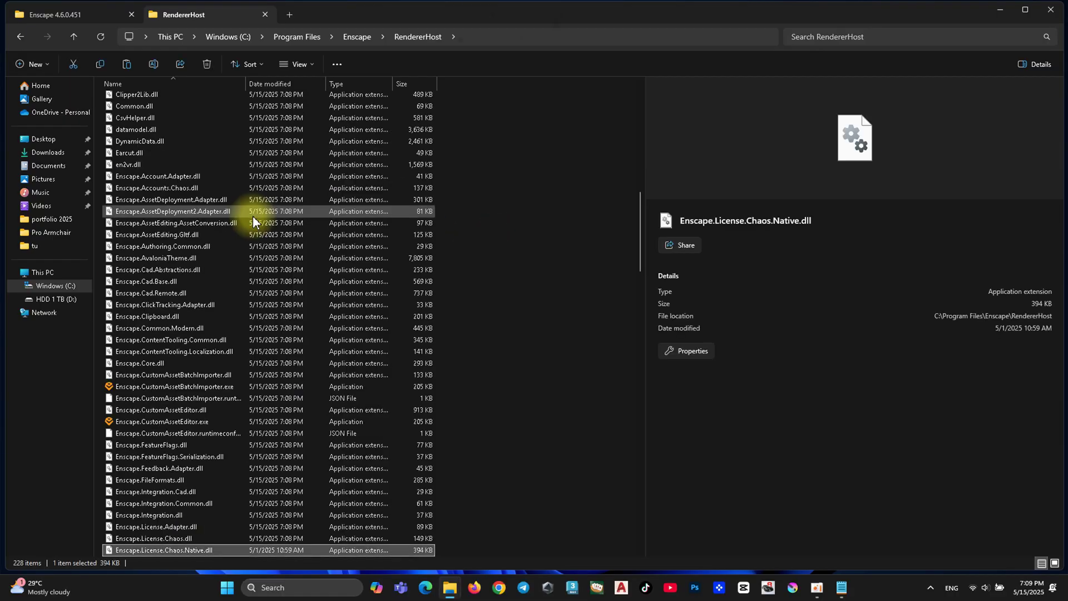
click(1042, 10)
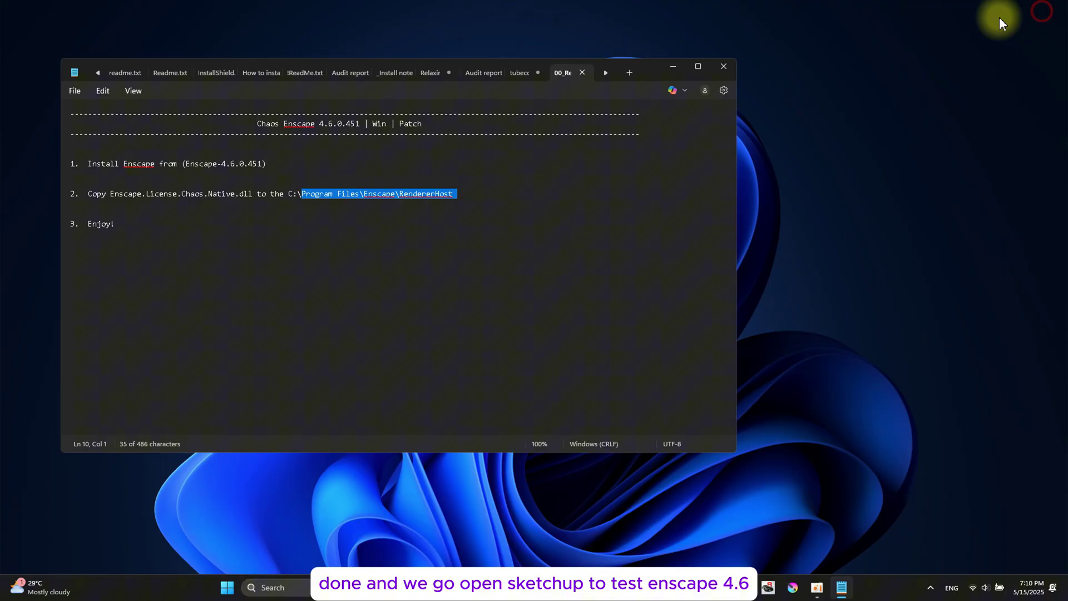
click(723, 66)
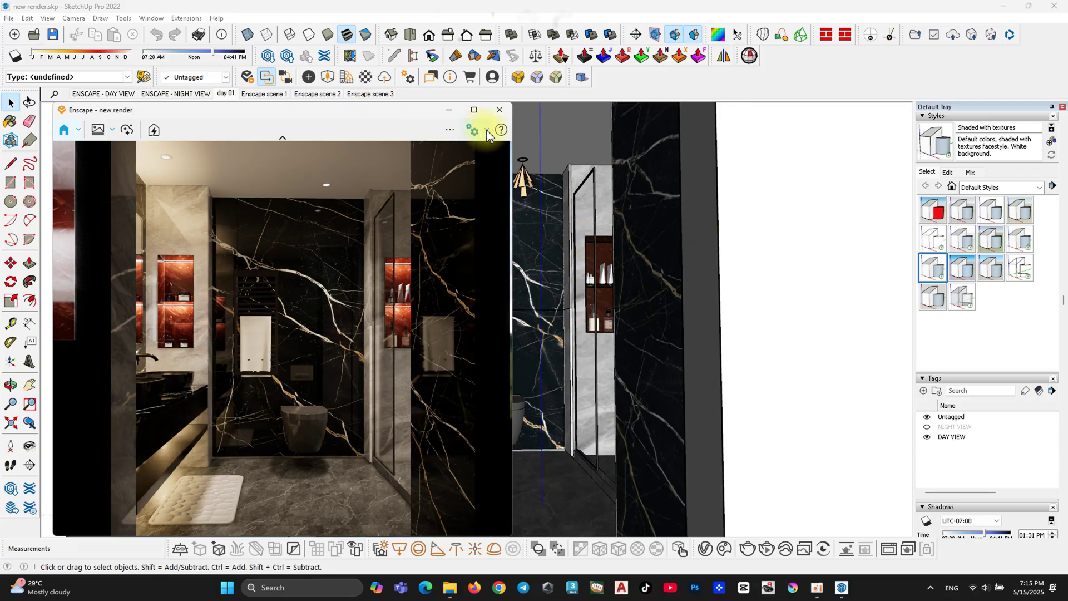
View the bathroom render in a maximized Enscape window, restore the window size, and show the render export options
click(474, 110)
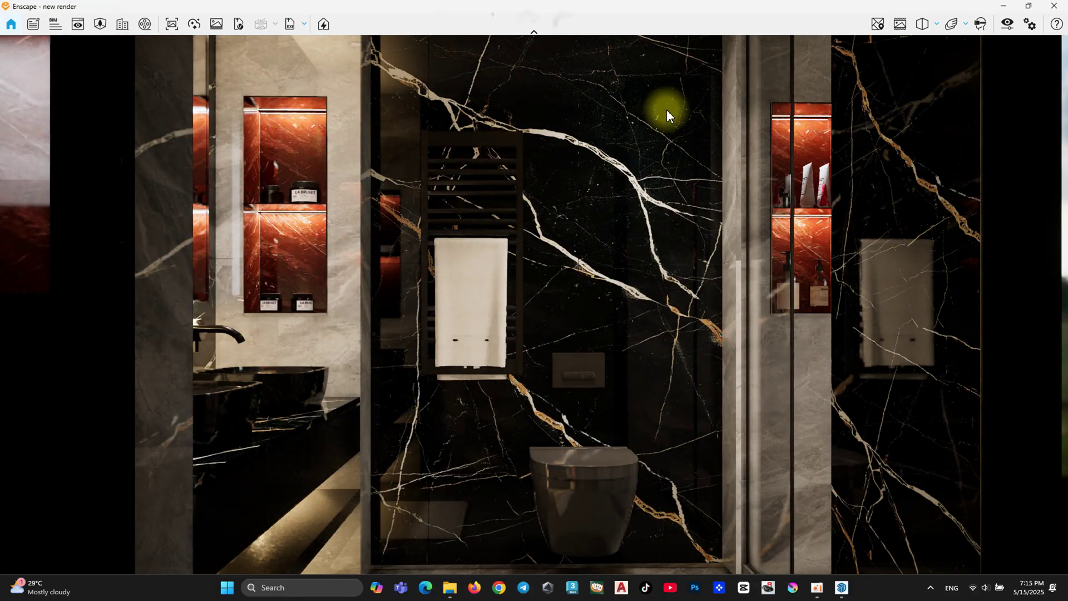
click(1030, 8)
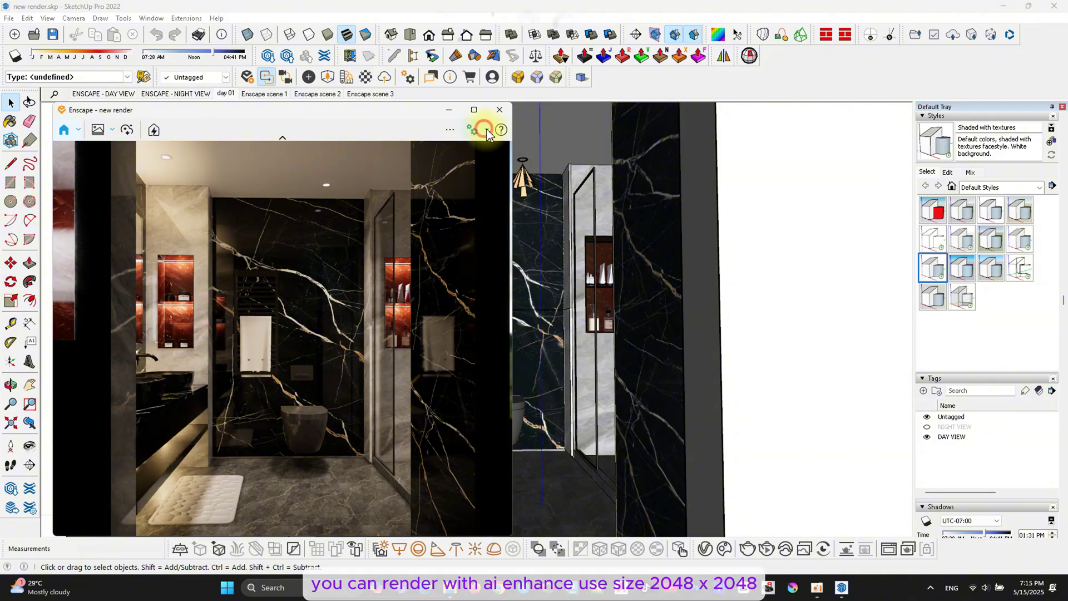
click(282, 138)
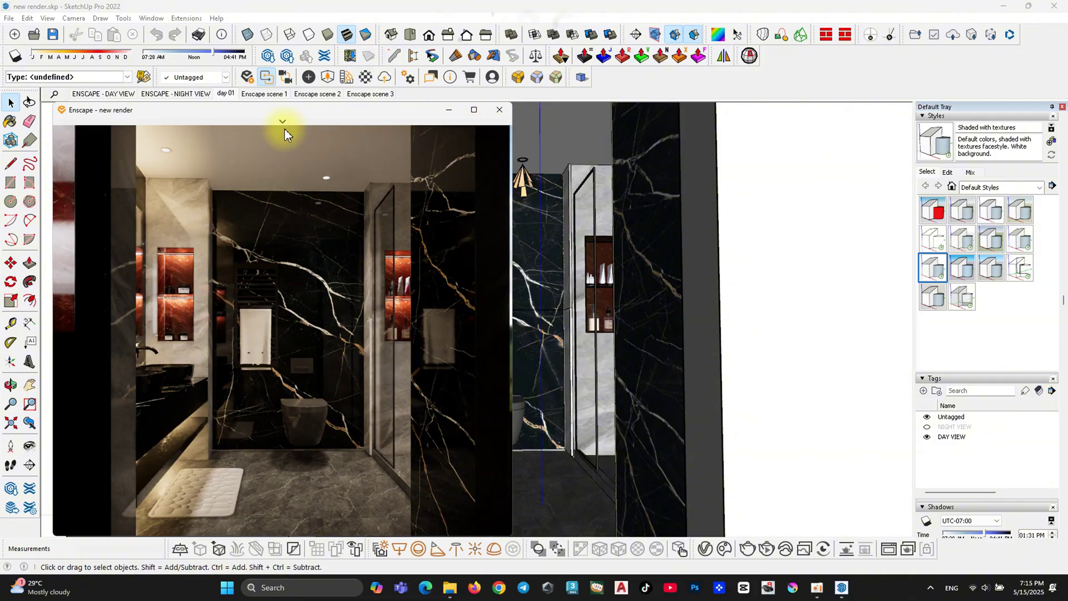
mouse_move(284, 123)
click(99, 133)
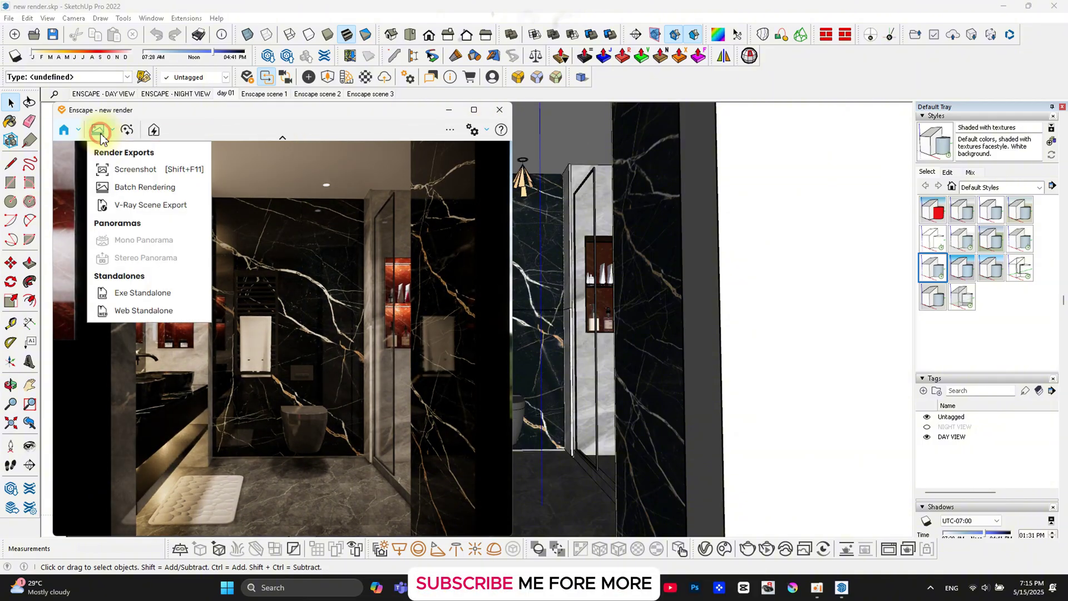